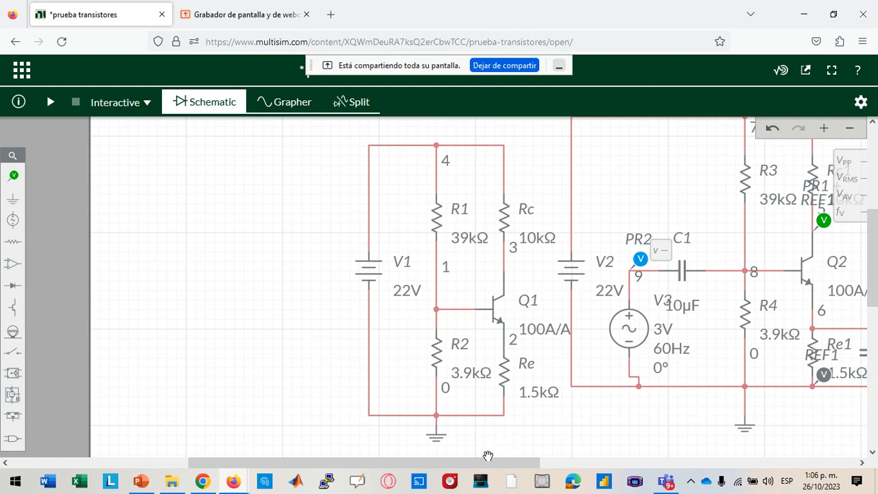
left_click_drag(515, 457, 476, 435)
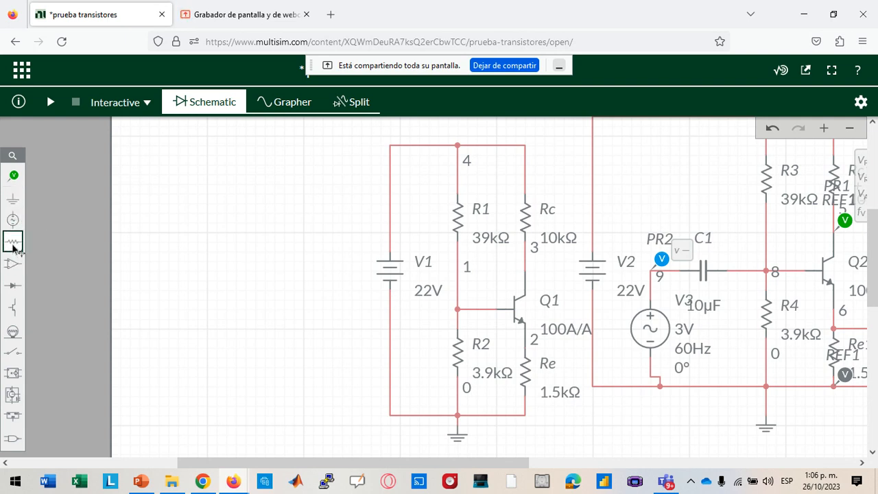
left_click(14, 286)
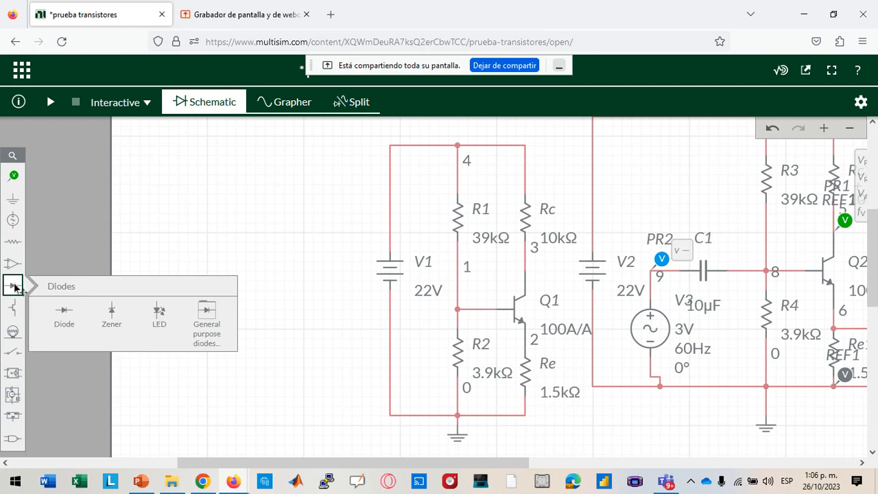
left_click(14, 268)
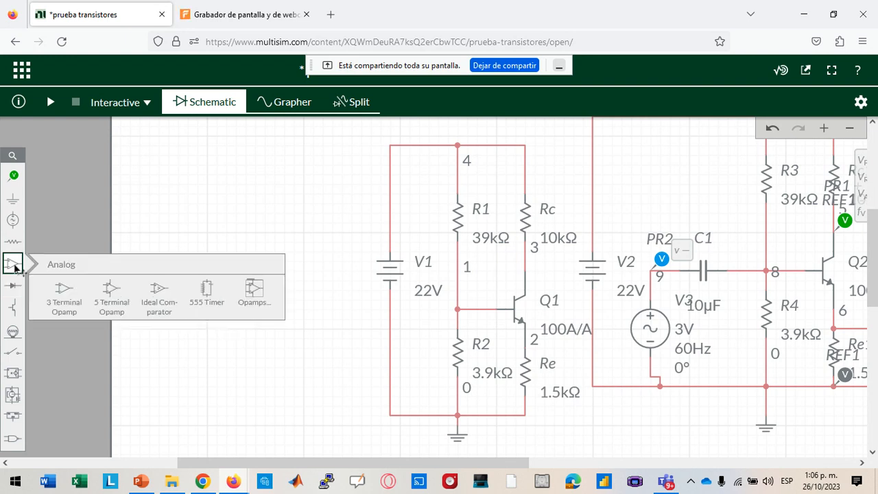
left_click(14, 240)
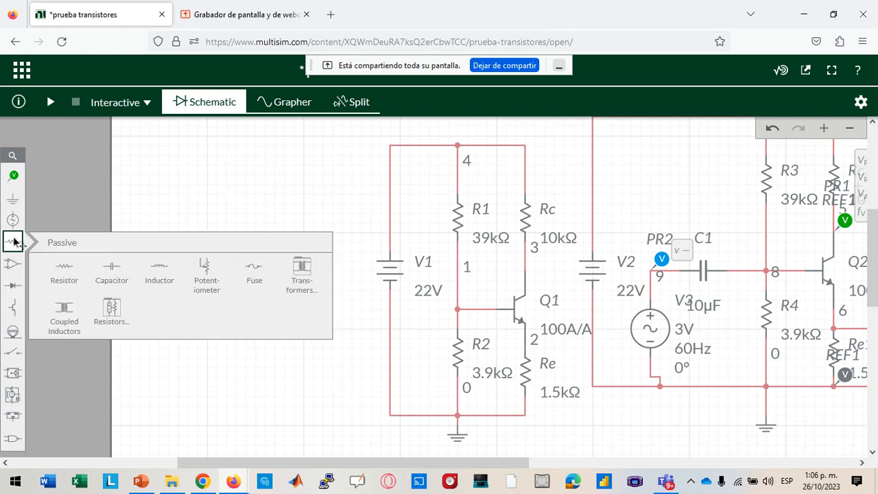
left_click(11, 308)
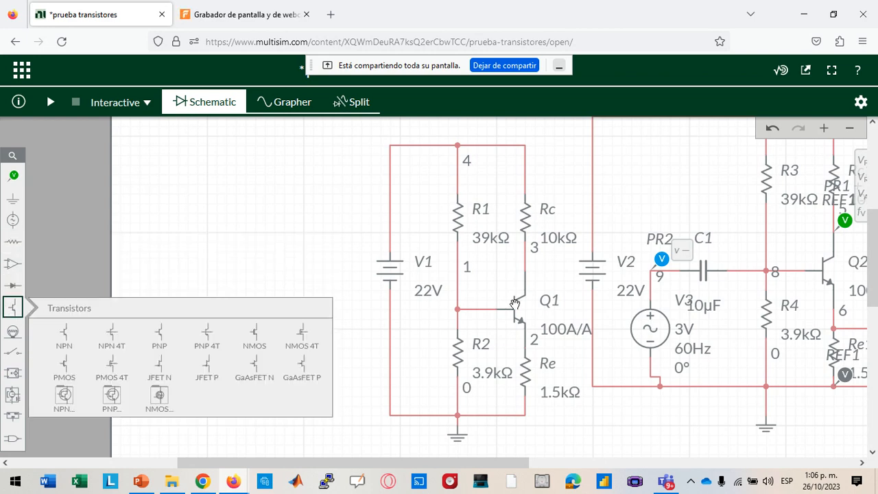
- Examine transistor Q1's model parameters, including its maximum forward beta (BF) and the advanced parameters
left_click(518, 312)
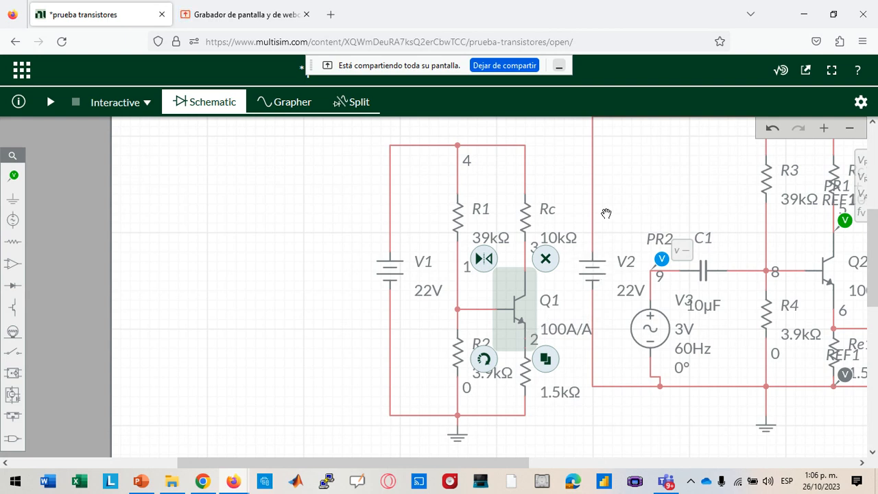
left_click(336, 229)
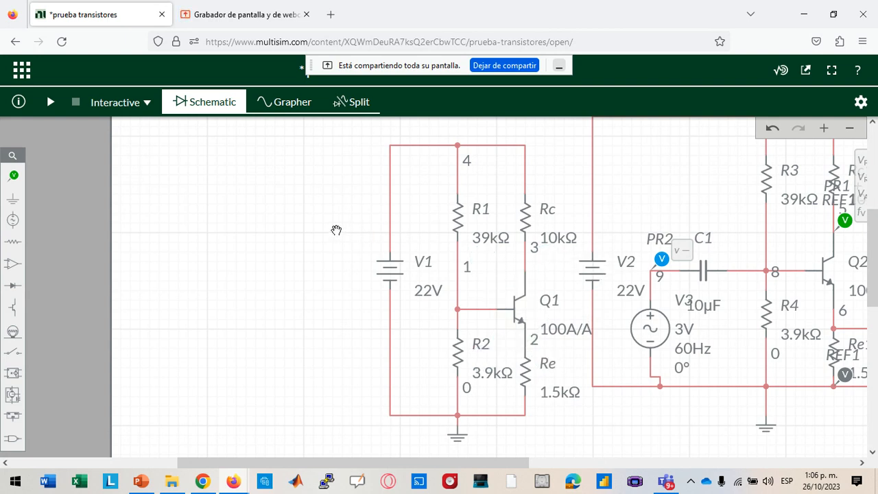
left_click(561, 332)
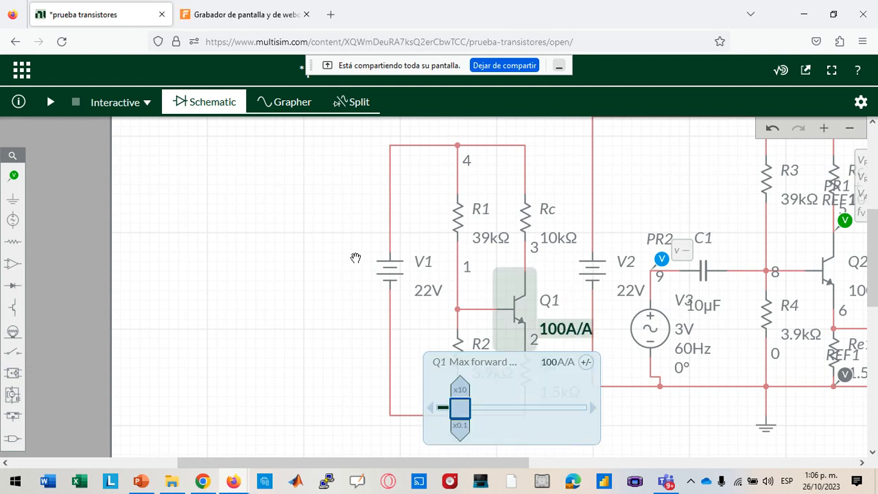
left_click(331, 250)
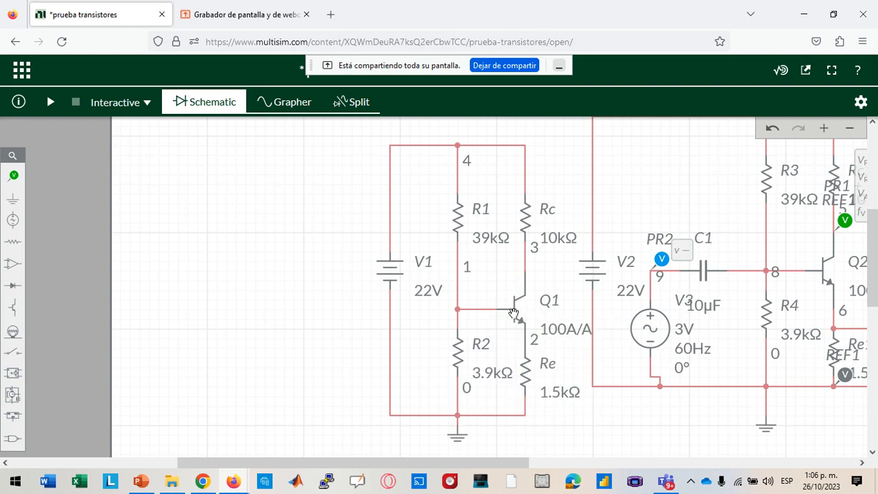
left_click(561, 334)
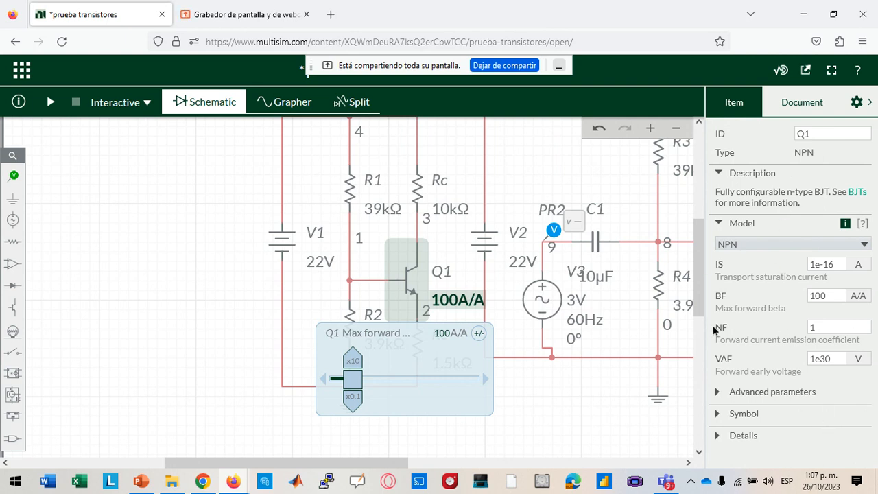
left_click(721, 395)
scroll(720, 398, "down", 4)
scroll(720, 201, "up", 5)
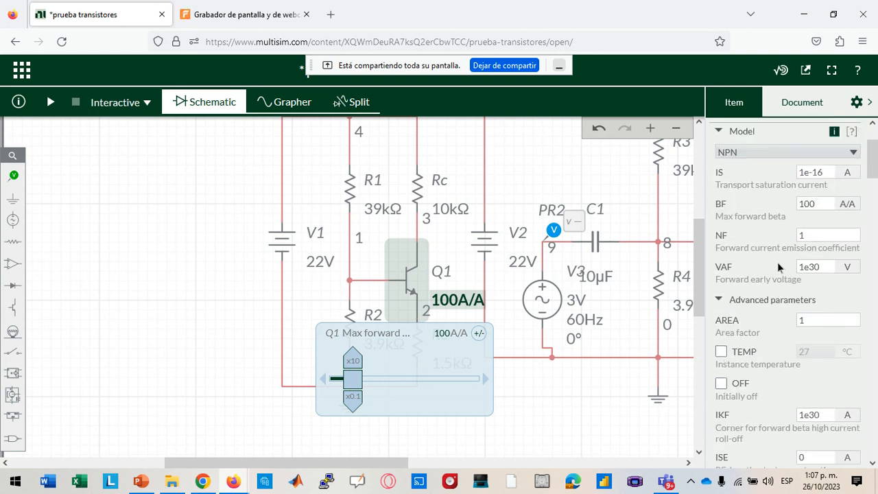
left_click(719, 225)
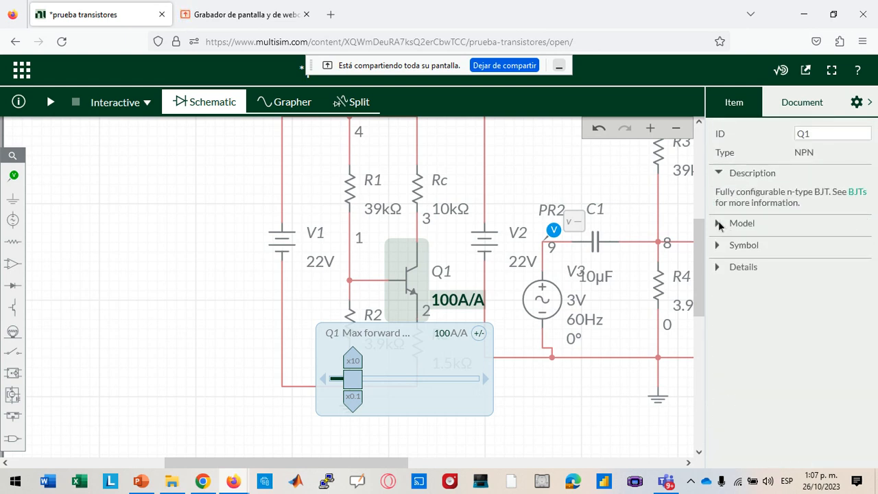
left_click(719, 174)
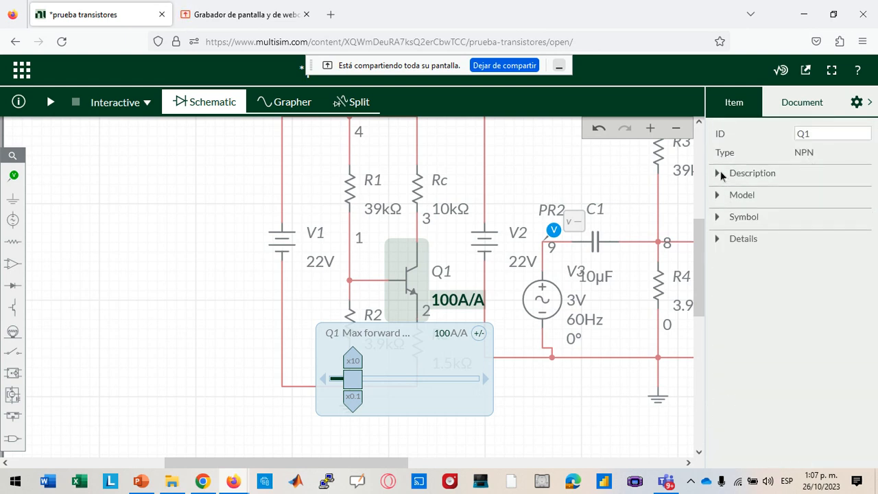
left_click(718, 195)
scroll(720, 200, "down", 2)
left_click(822, 199)
double_click(822, 199)
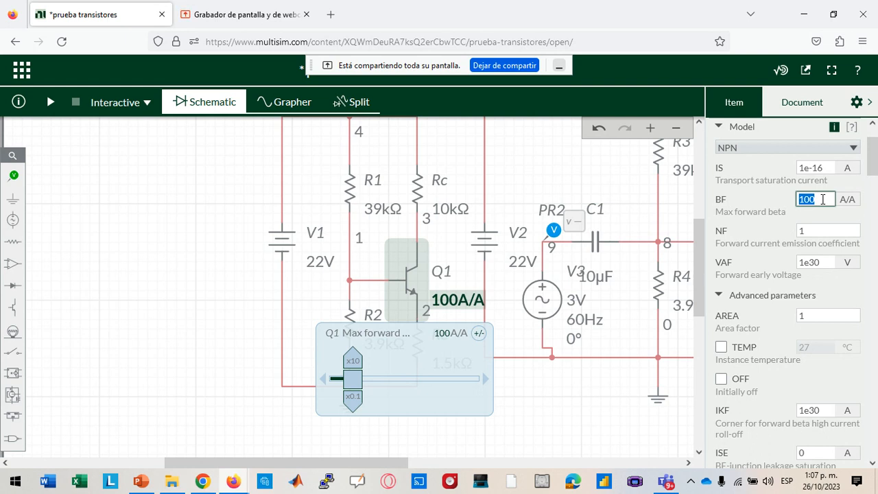
left_click(232, 220)
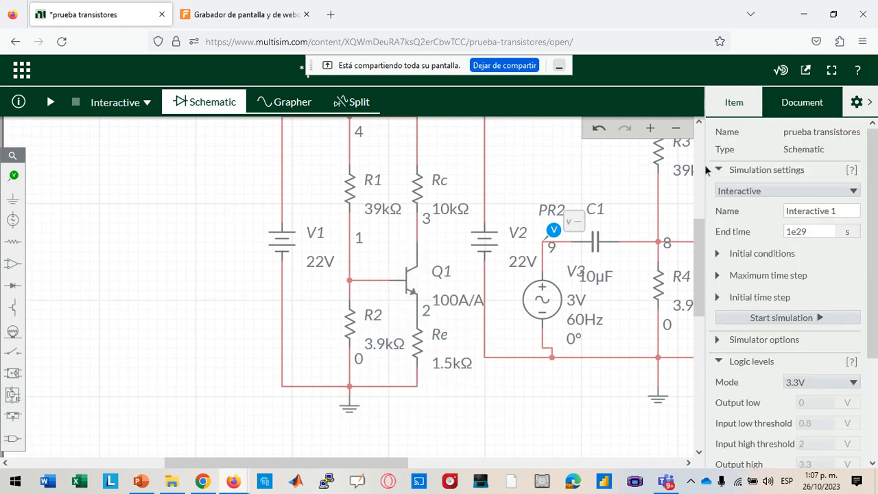
left_click(675, 129)
left_click(675, 129)
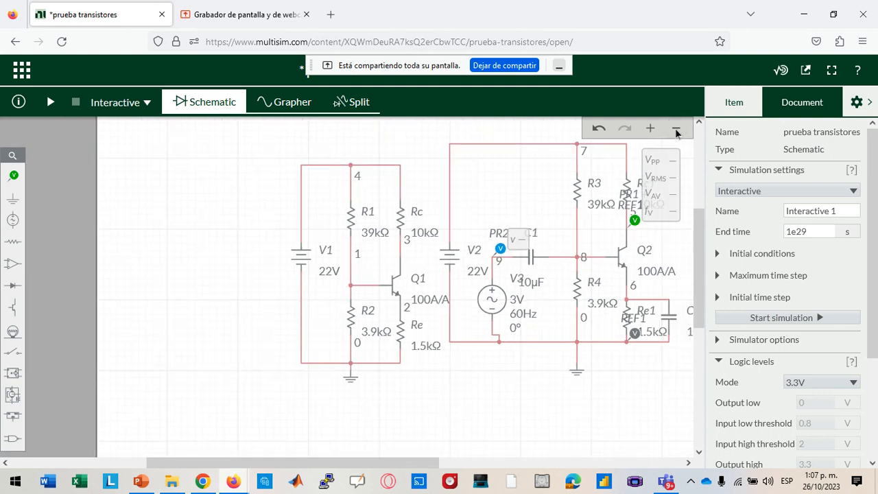
left_click(869, 102)
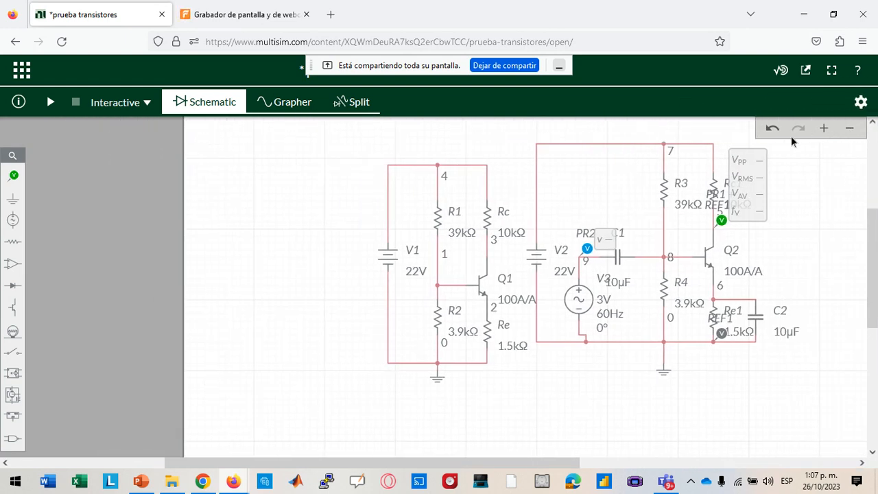
left_click(826, 131)
left_click(826, 131)
mouse_move(876, 295)
left_mouse_down()
mouse_move(876, 278)
mouse_move(876, 292)
left_mouse_up()
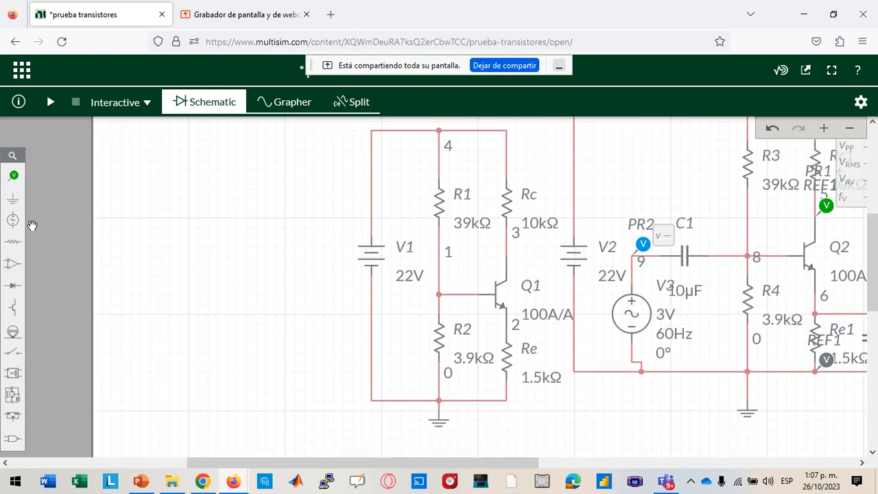
left_click(12, 242)
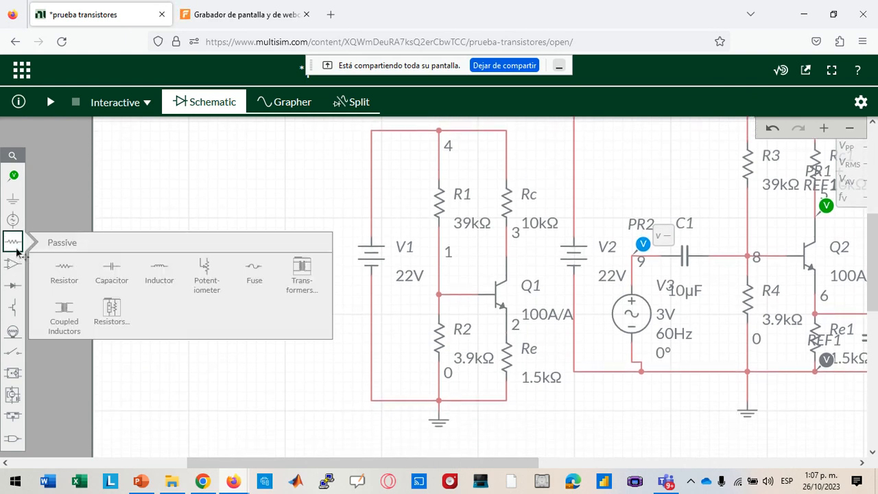
left_click(12, 241)
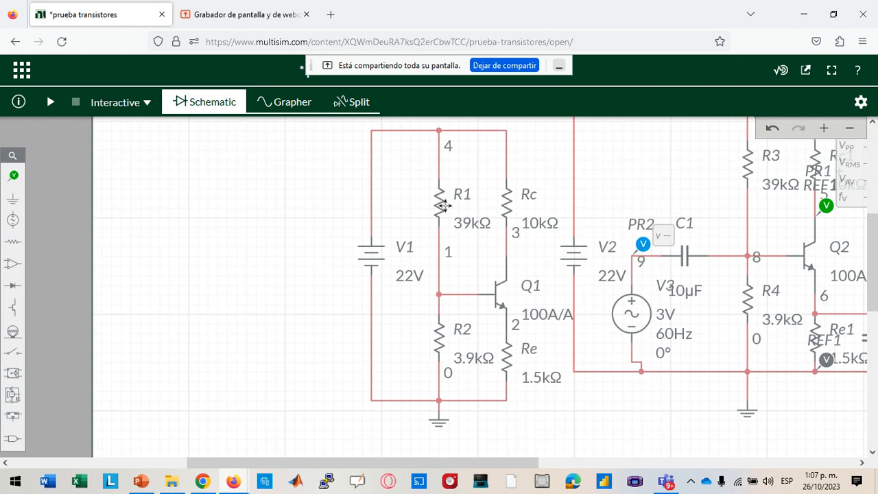
left_click(443, 205)
left_click(282, 187)
left_click(374, 256)
left_click(152, 247)
left_click(12, 198)
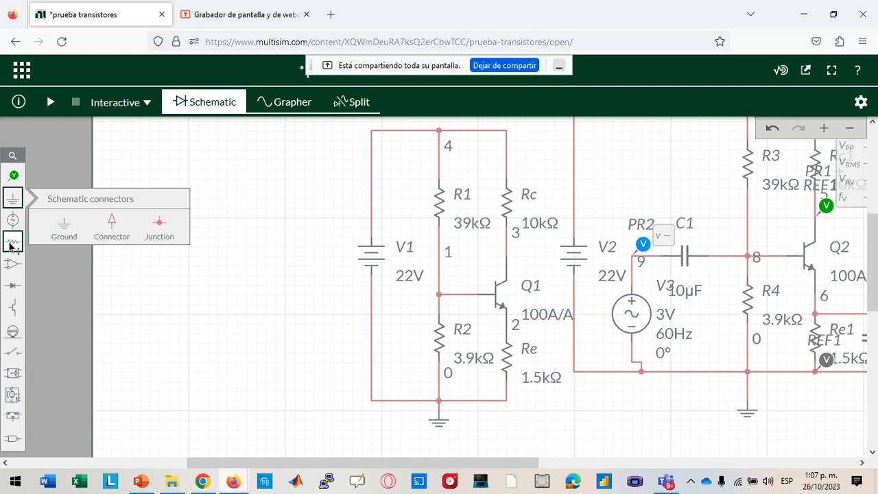
left_click(11, 244)
left_click(13, 176)
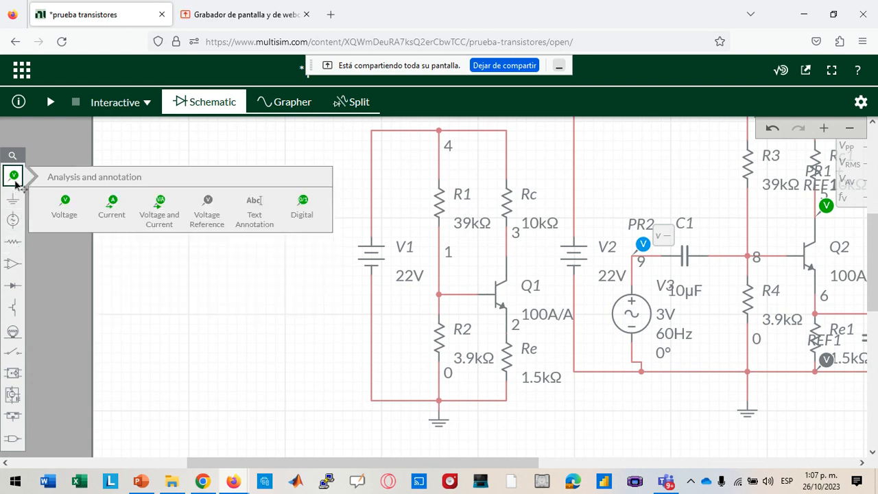
left_click(13, 220)
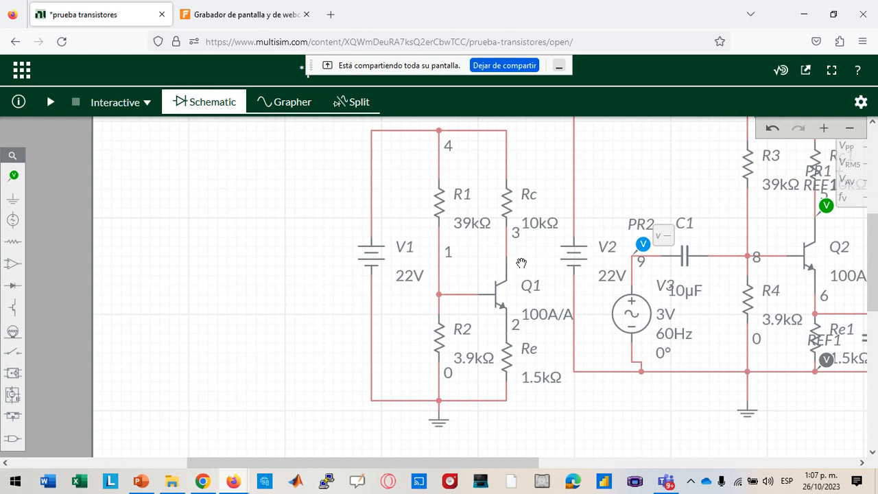
- Place a voltage probe on the wire between Rc and Q1's collector, with its reference probe on Q1's emitter wire
mouse_move(16, 186)
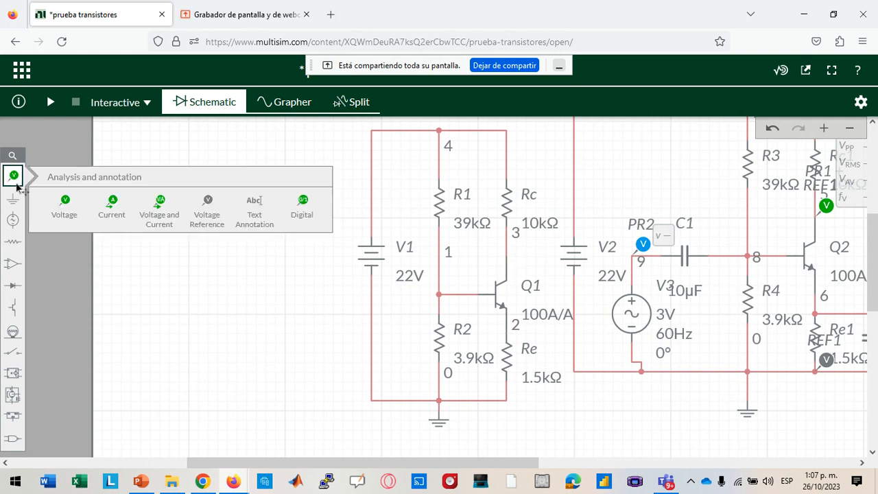
left_click(64, 205)
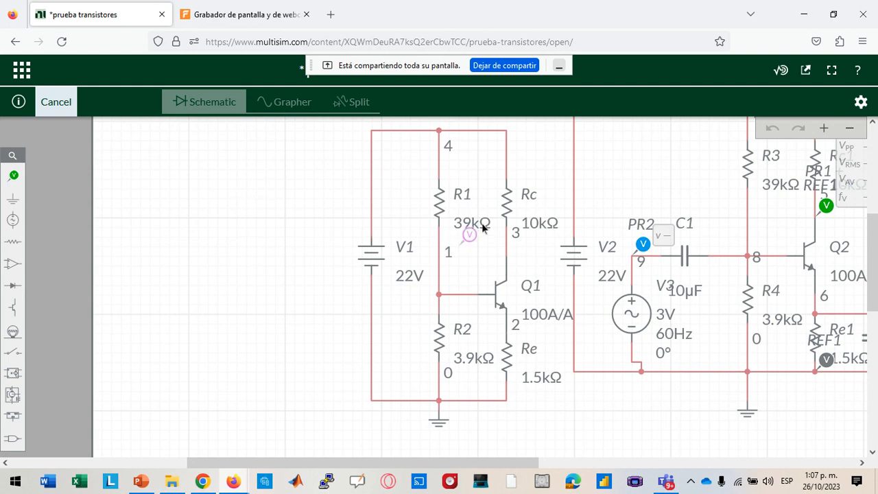
left_click(524, 229)
left_click(528, 231)
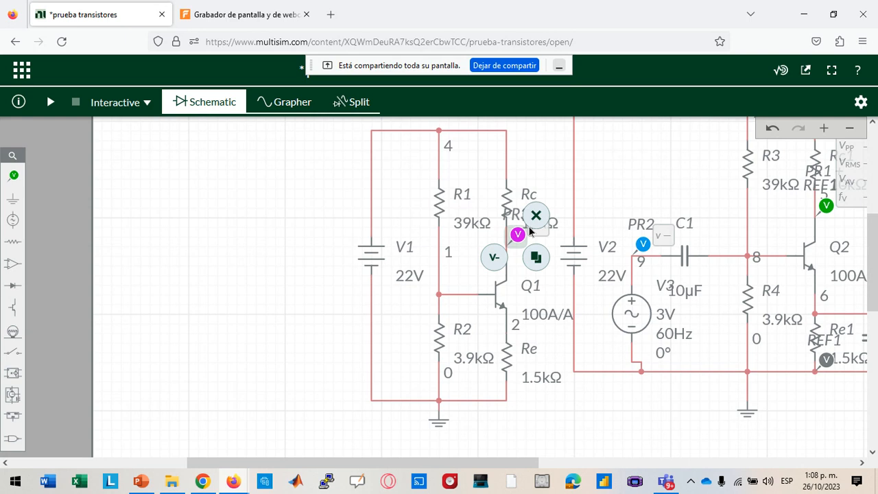
left_click(495, 261)
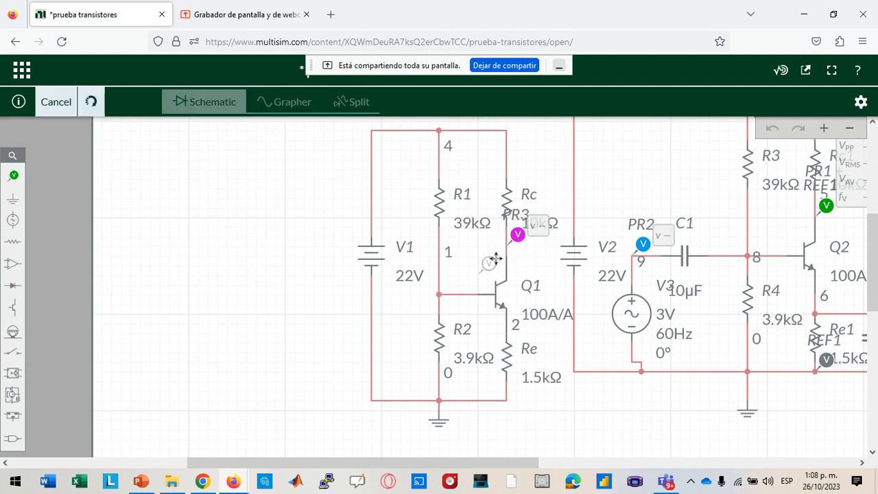
left_click(521, 312)
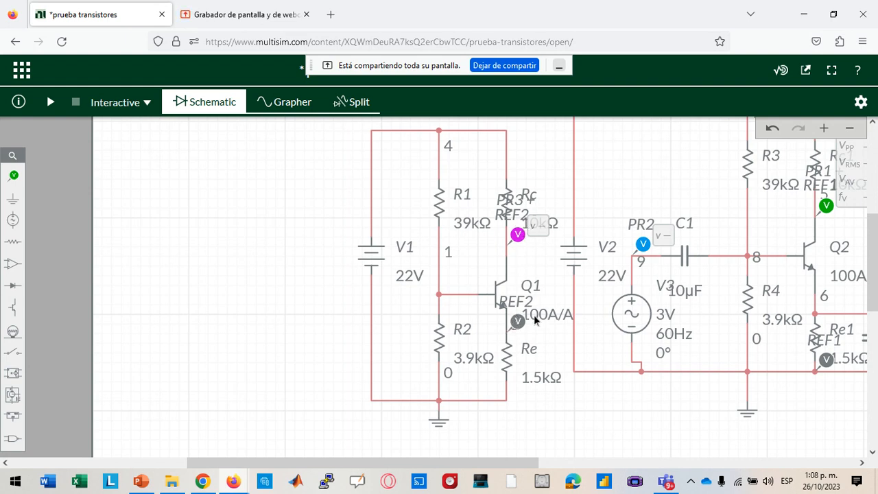
- Place a current probe on the wire leading into Q1's base
left_click(13, 176)
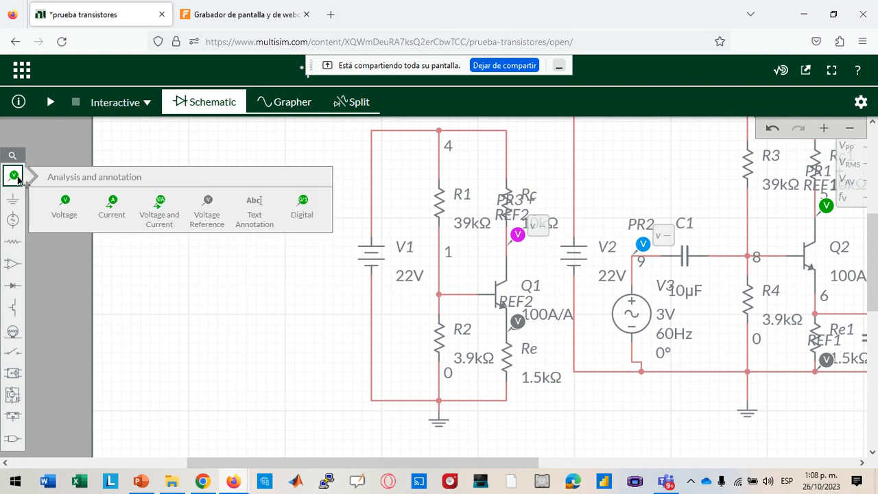
left_click(112, 206)
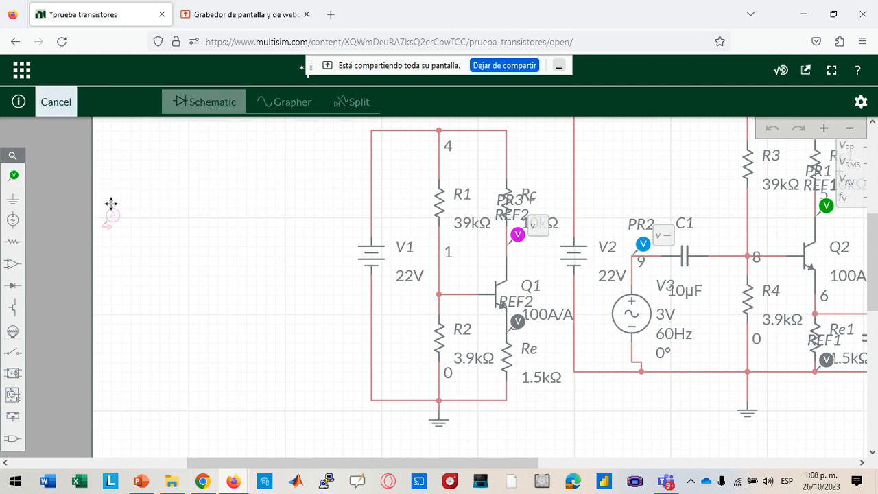
left_click(470, 282)
left_click(339, 279)
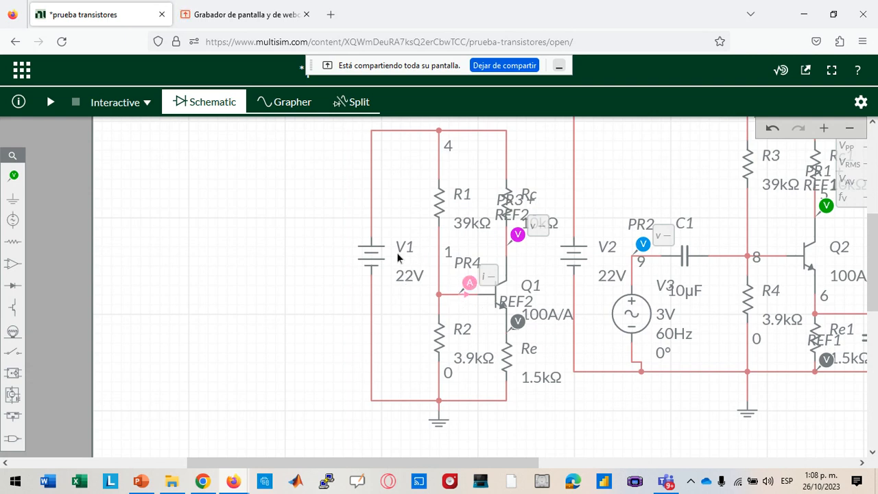
- Place a current probe on the wire above Rc to measure the collector current, and start the interactive simulation
left_click(13, 176)
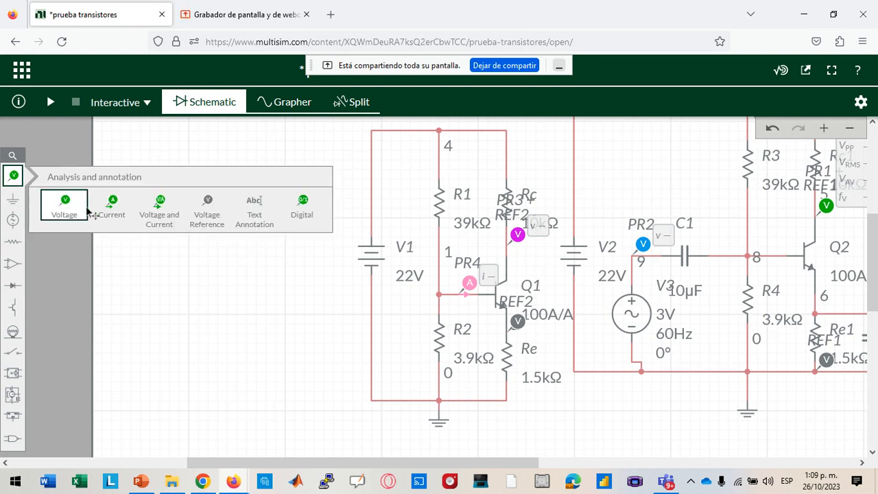
left_click(111, 205)
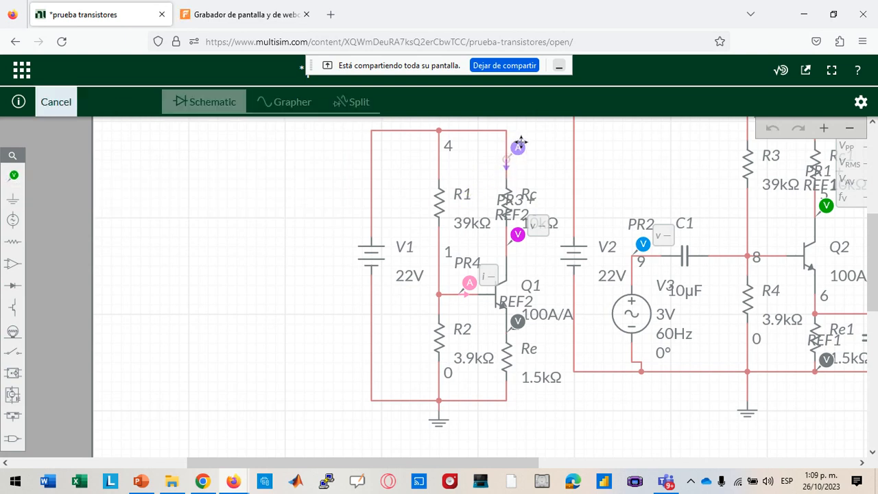
left_click(519, 144)
left_click(251, 179)
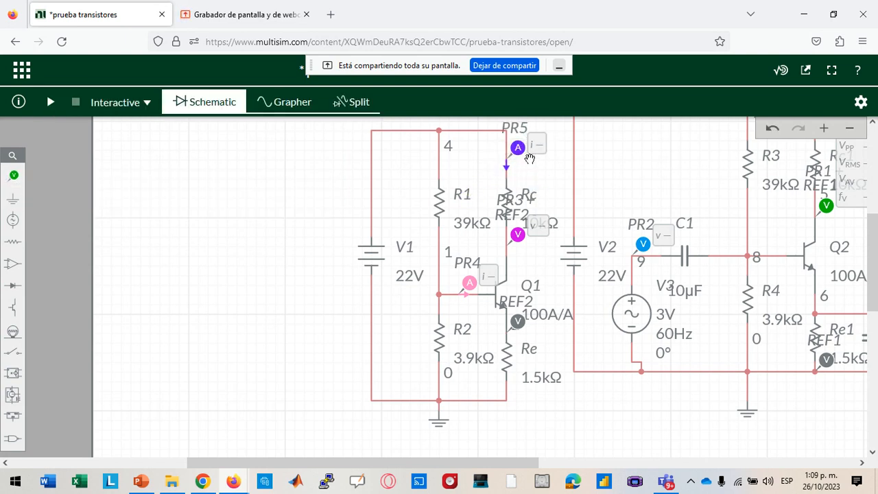
left_click(50, 102)
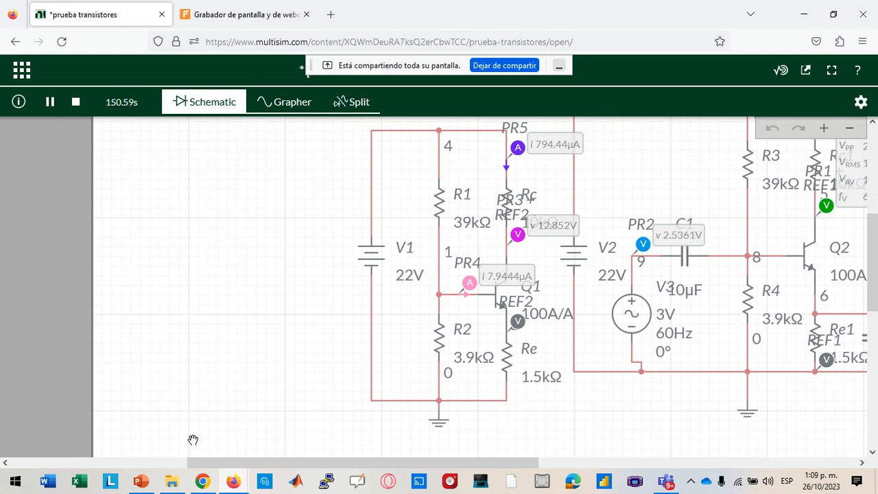
- Check the calculated collector current and collector-emitter voltage on the PowerPoint slide, and return to the Multisim circuit in Firefox
left_click(141, 482)
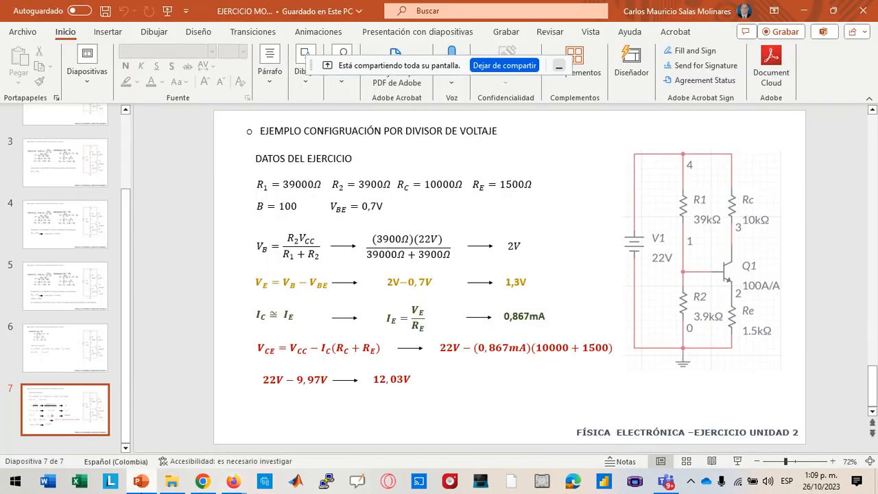
left_click(529, 315)
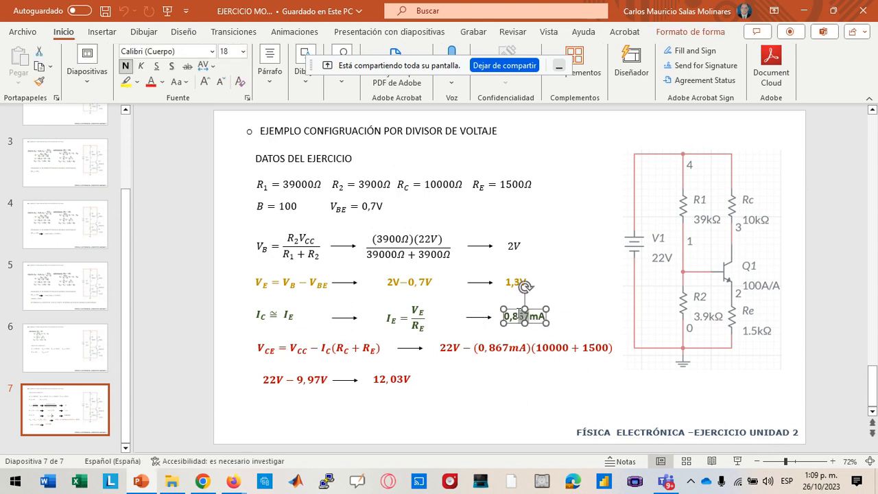
left_click(535, 308)
left_click(593, 184)
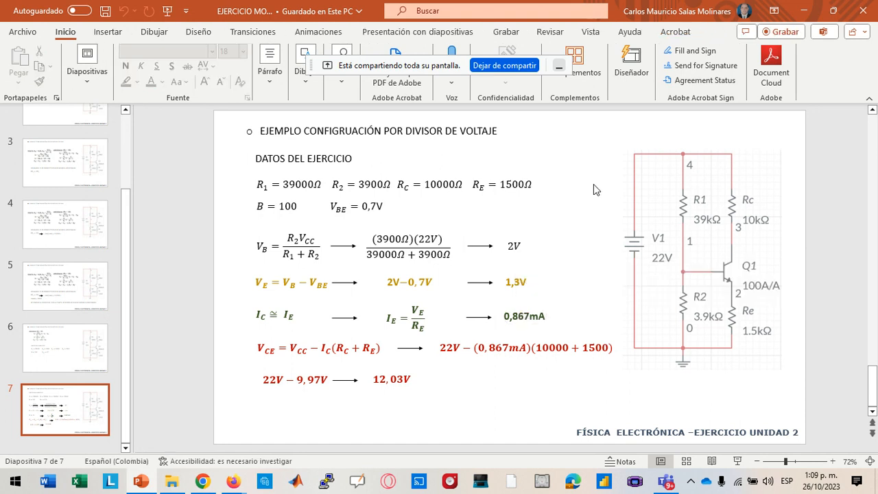
left_click(407, 377)
left_click(566, 248)
left_click(203, 480)
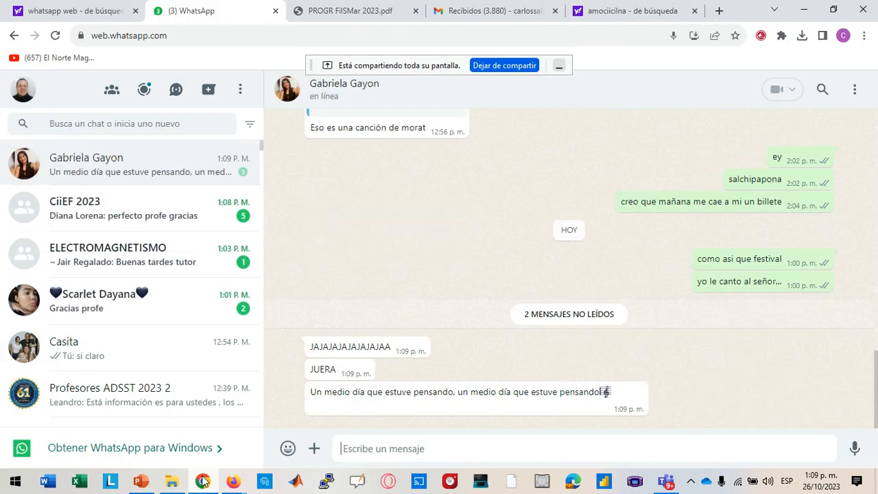
left_click(203, 481)
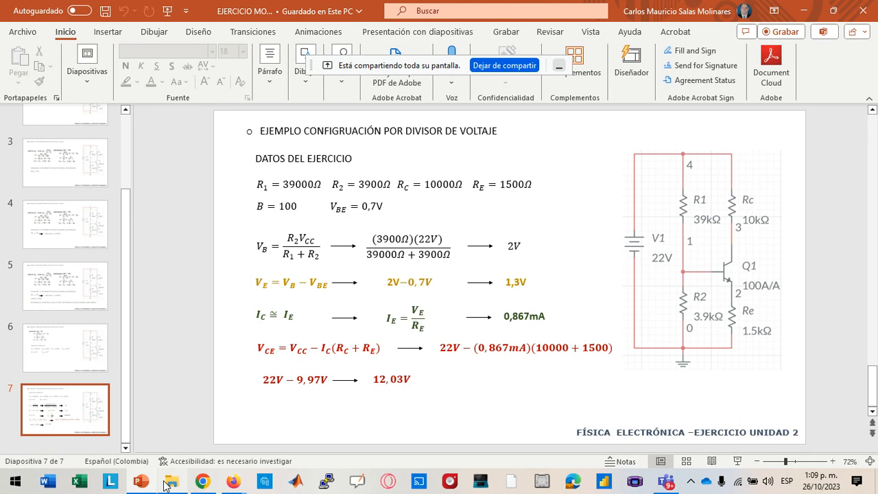
mouse_move(233, 483)
left_click(202, 433)
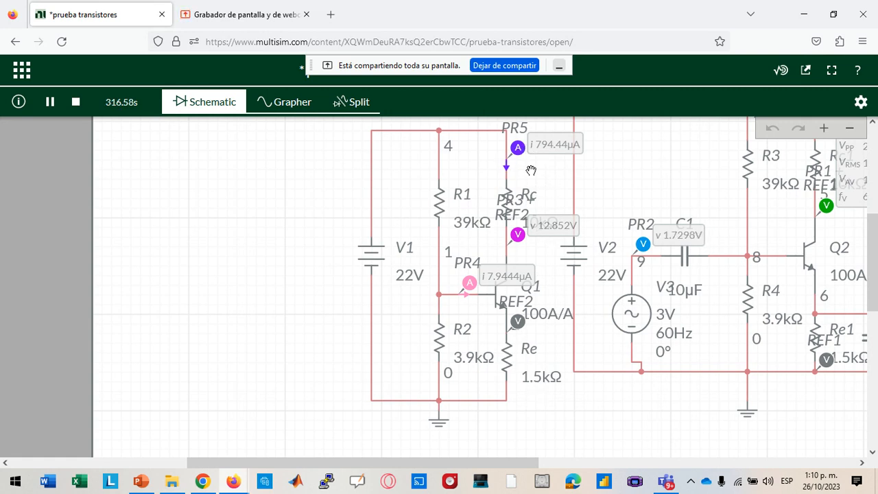
- Stop the simulation, move voltage probe PR3 from Q1's collector wire to its base wire, and rerun the interactive simulation
left_click(76, 102)
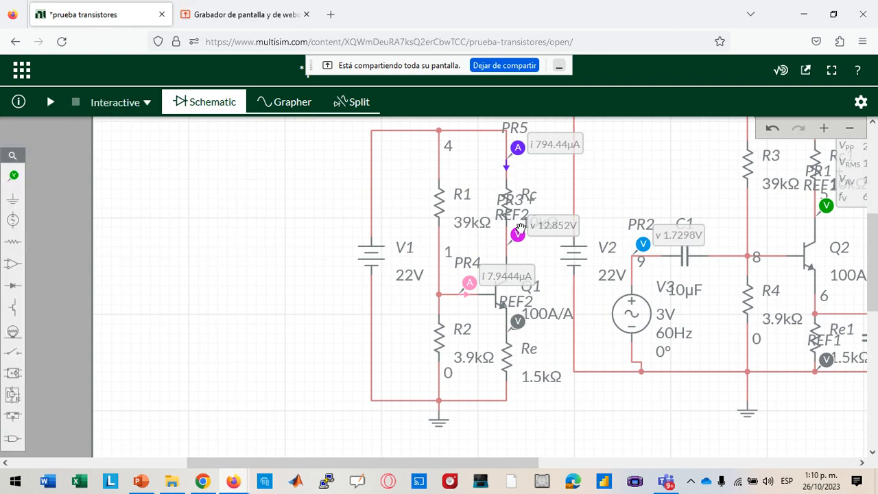
left_click_drag(519, 236, 486, 289)
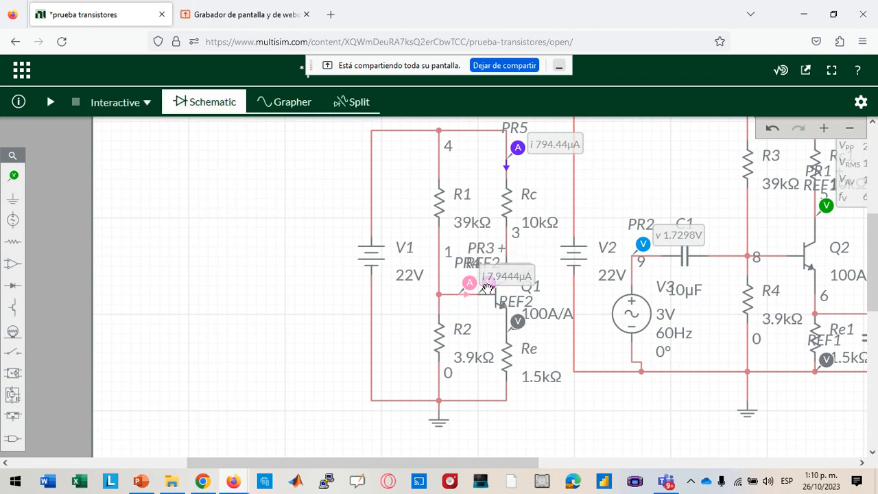
left_click(51, 102)
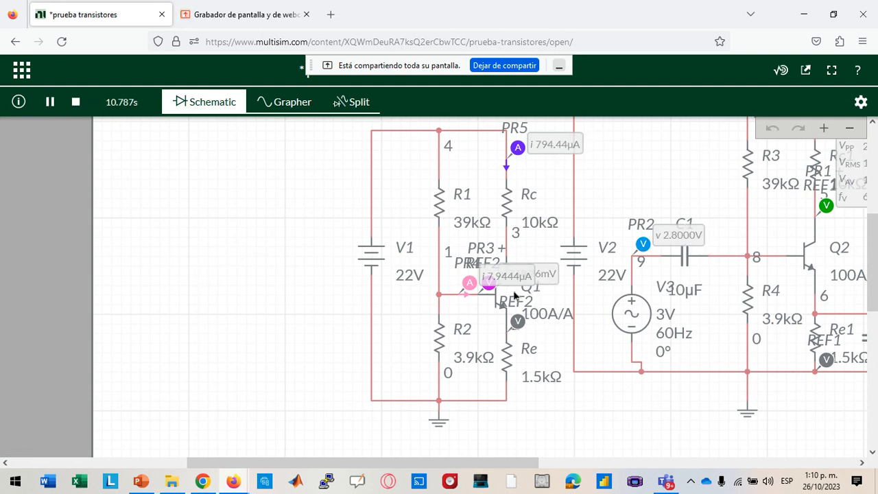
- Stop the simulation and move current probe PR4 off Q1's base wire to the empty area beside V1
left_click_drag(457, 291, 390, 293)
left_click(77, 104)
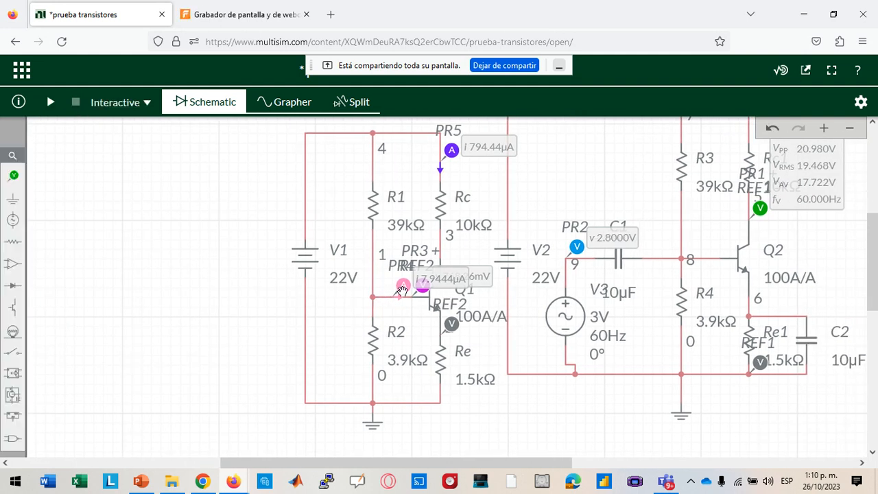
left_click(402, 291)
left_click_drag(402, 291, 238, 291)
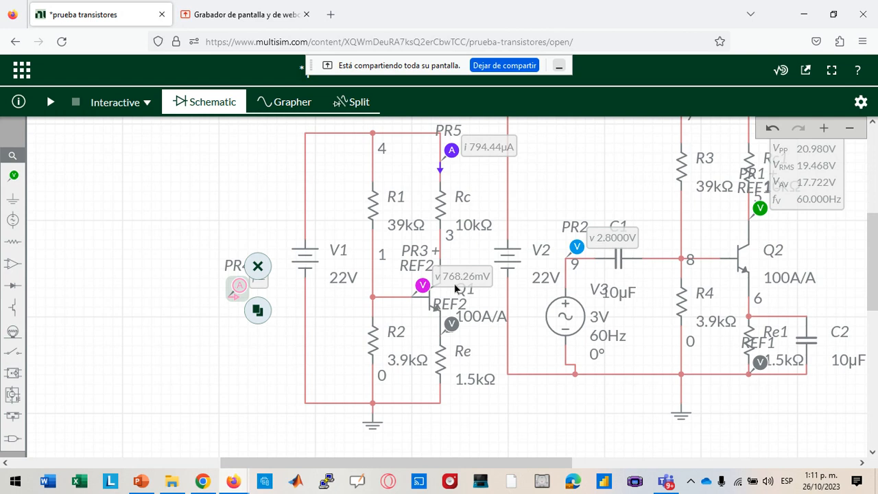
- Examine the AC source V3's peak voltage, frequency and other model settings in the Q2 amplifier circuit
left_click_drag(326, 463, 485, 465)
left_click_drag(617, 251, 651, 305)
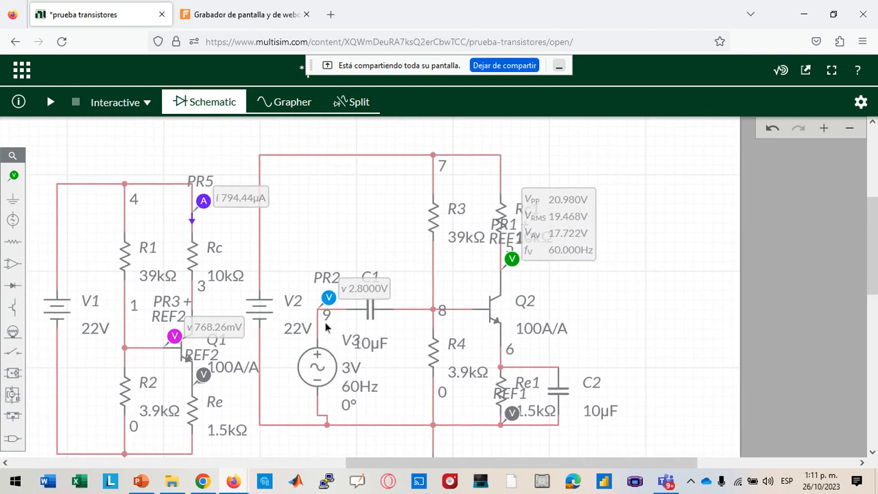
left_click_drag(685, 314, 700, 278)
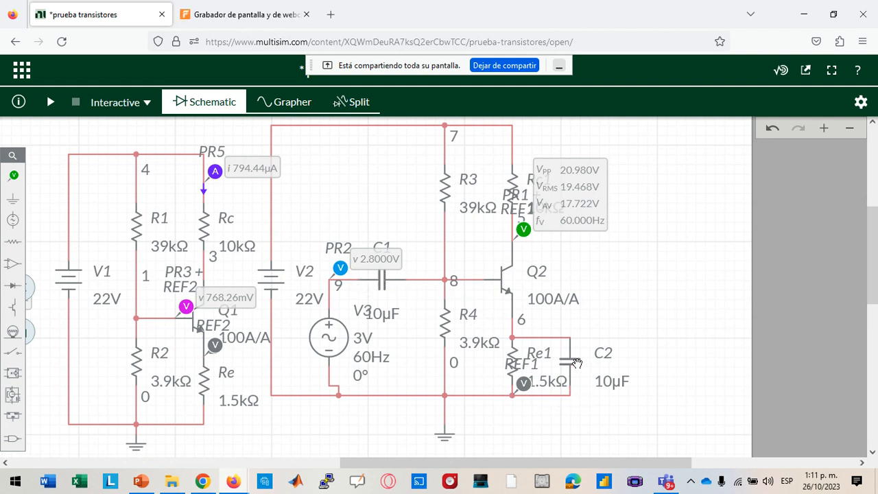
left_click(334, 337)
left_click(342, 339)
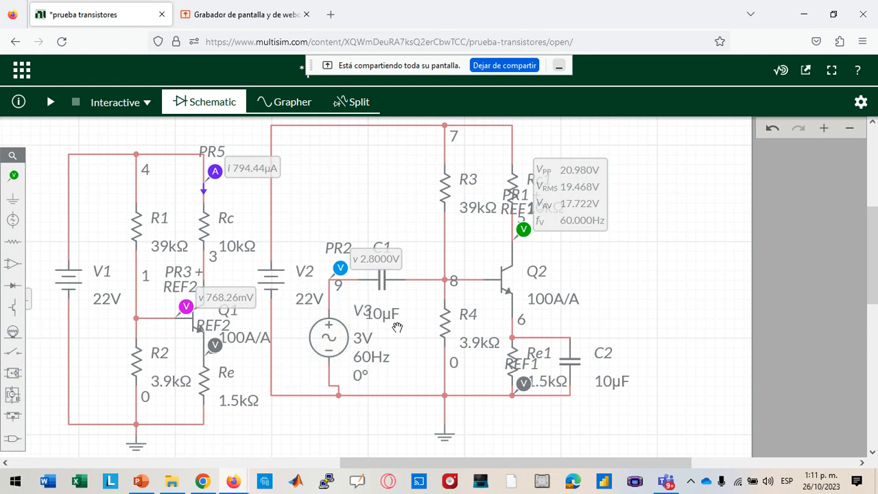
scroll(344, 339, "up", 3)
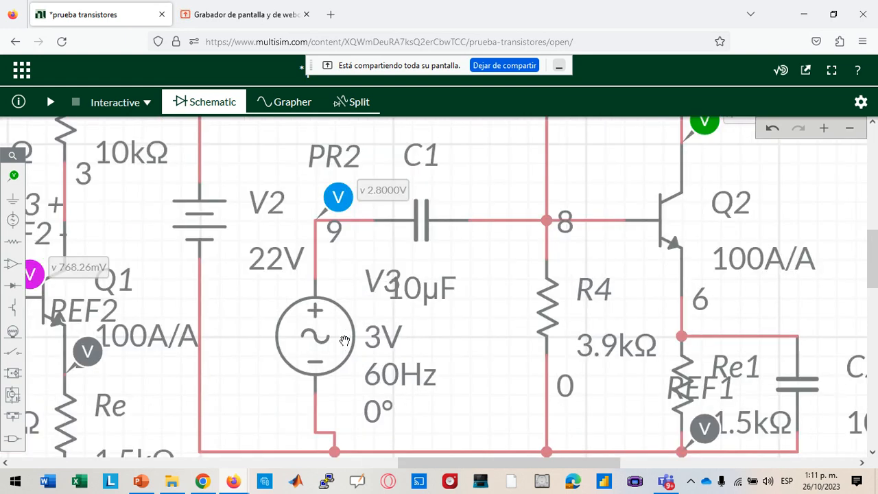
left_click(13, 219)
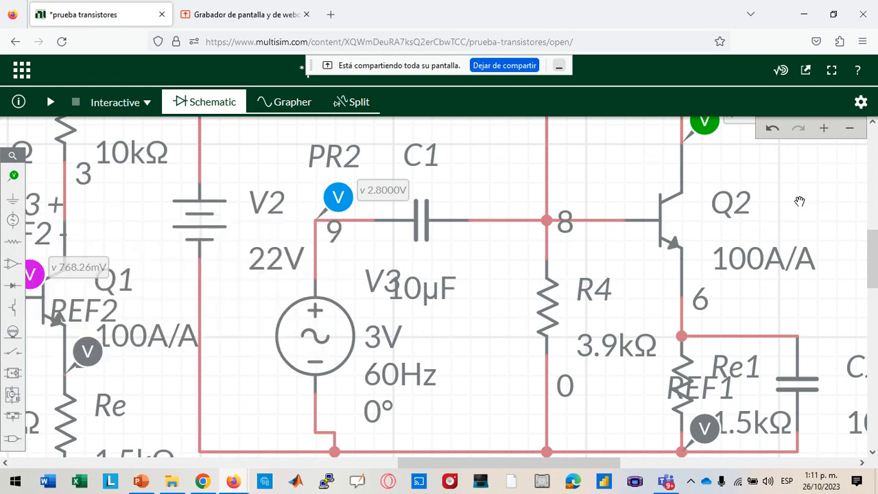
left_click(395, 374)
left_click(393, 344)
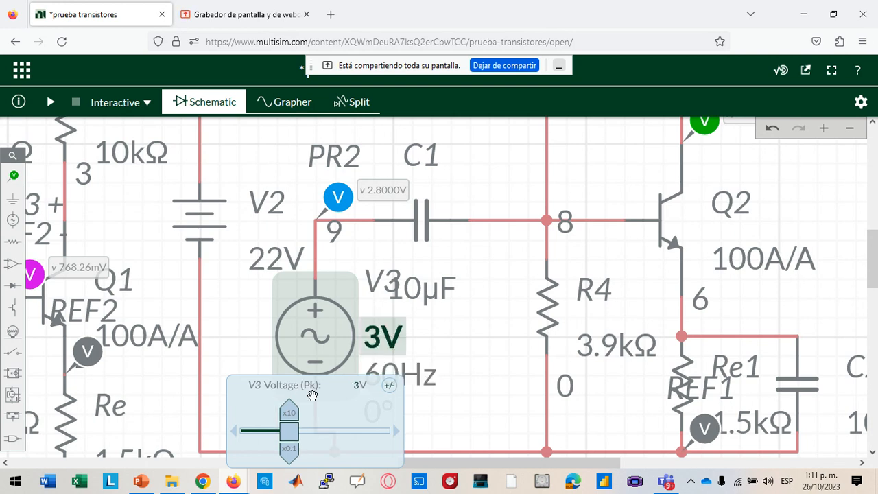
left_click(336, 330)
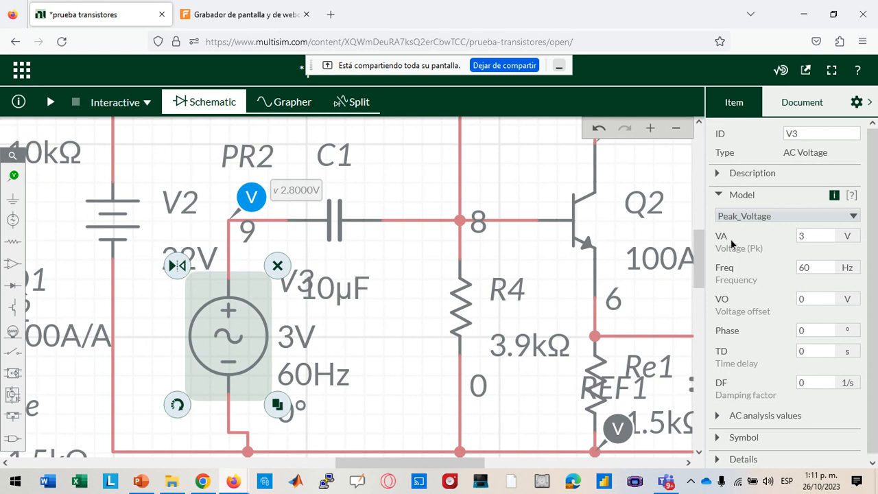
left_click(806, 235)
left_click(390, 317)
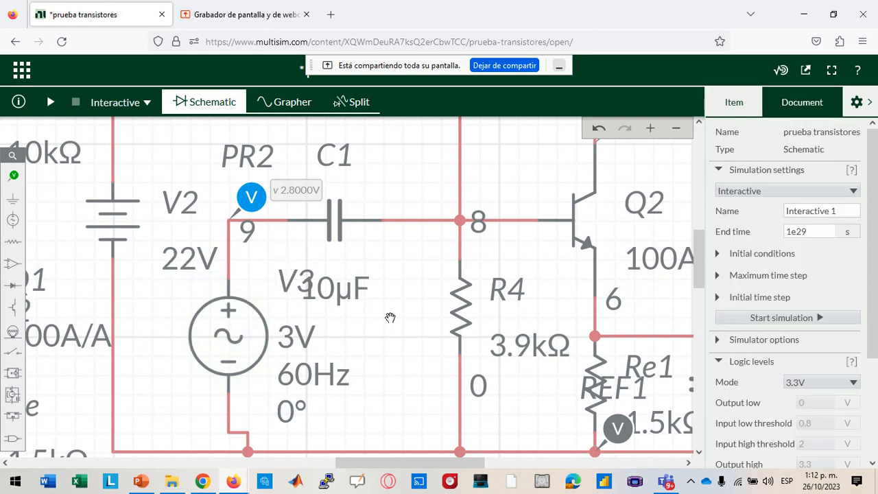
- Compare the measurement label settings of input probe PR2 and output probe PR1 in the Q2 amplifier circuit
scroll(328, 334, "down", 3)
left_click_drag(549, 274, 573, 298)
scroll(529, 312, "up", 2)
scroll(528, 313, "down", 1)
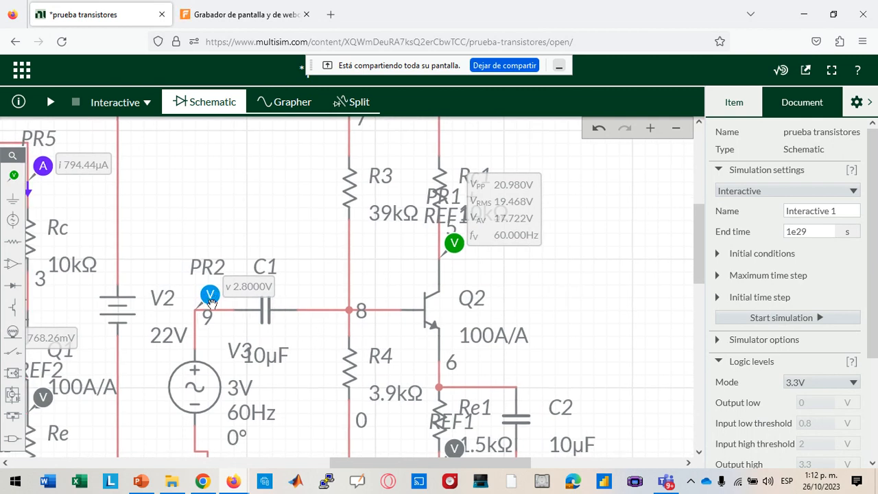
scroll(406, 254, "down", 3)
scroll(479, 353, "up", 2)
scroll(479, 354, "up", 1)
scroll(479, 353, "down", 1)
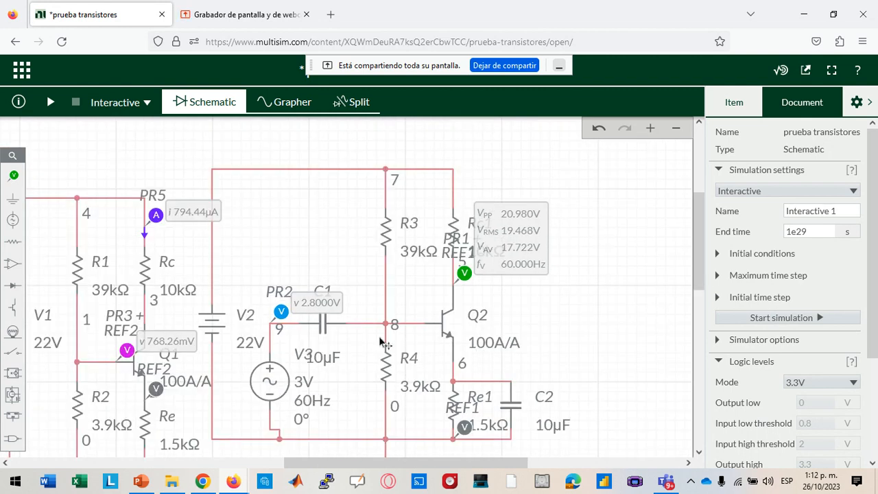
scroll(386, 340, "up", 2)
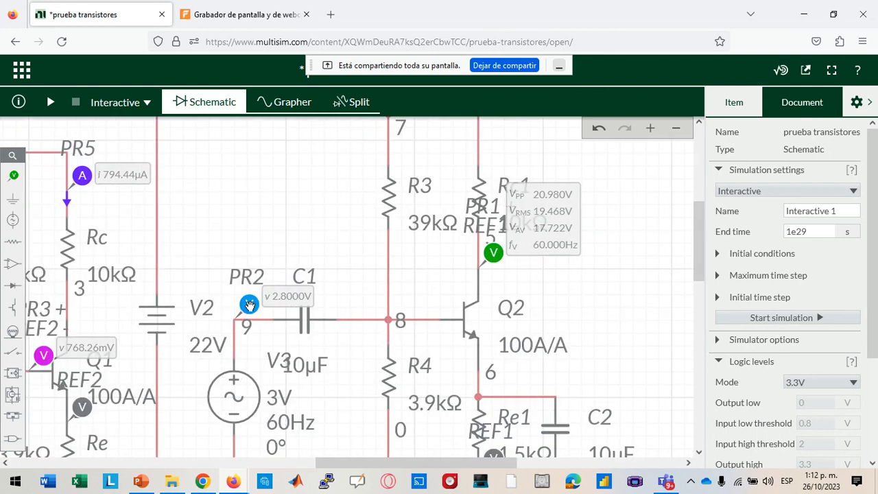
left_click(246, 305)
left_click(258, 273)
left_click(249, 304)
left_click(279, 211)
left_click(495, 253)
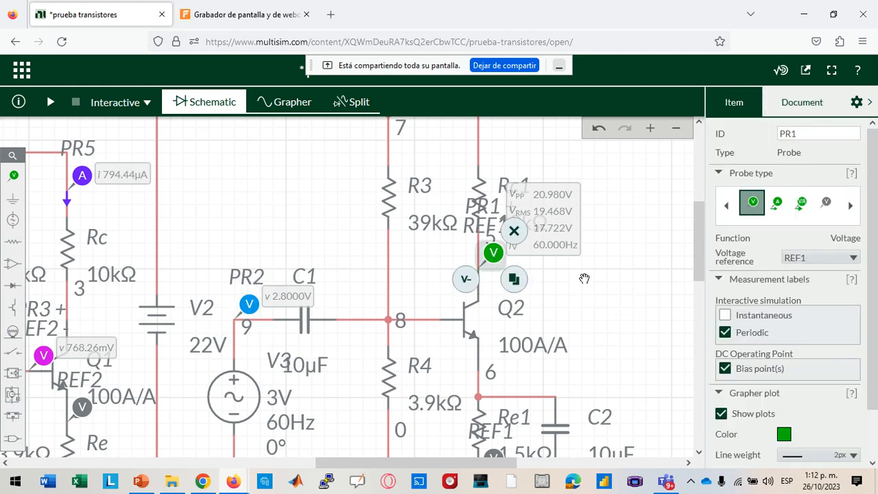
left_click(584, 278)
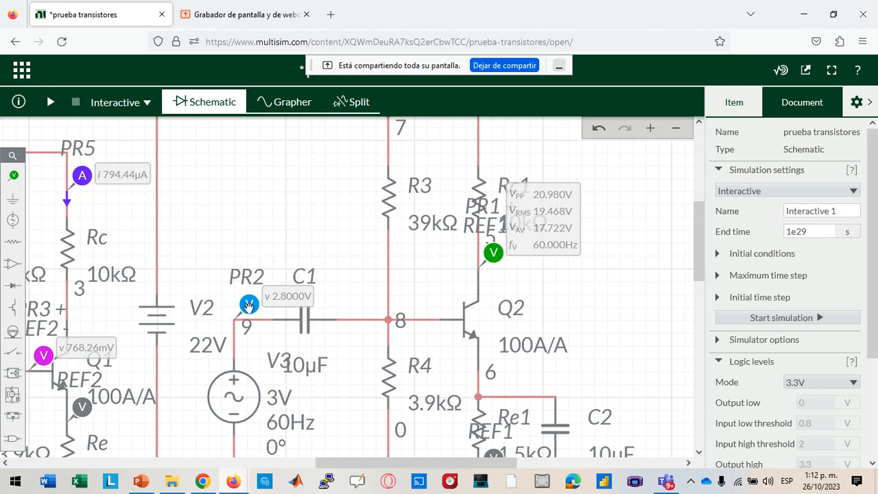
left_click(493, 253)
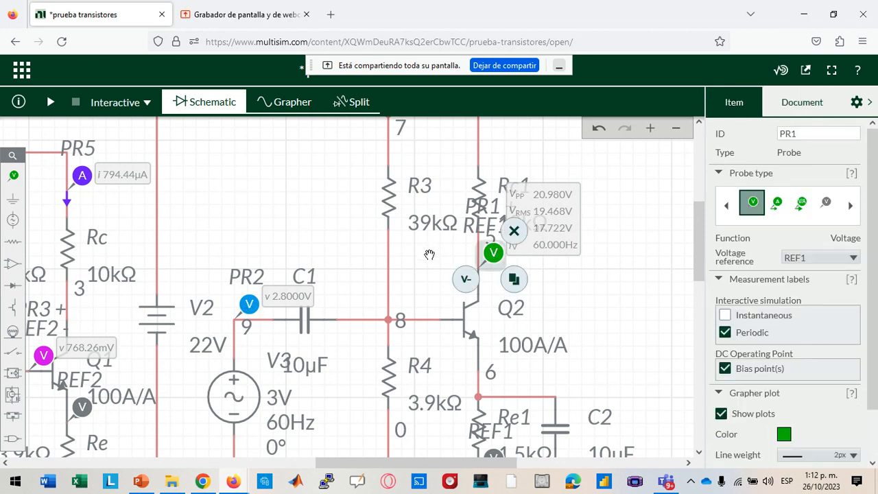
left_click(248, 304)
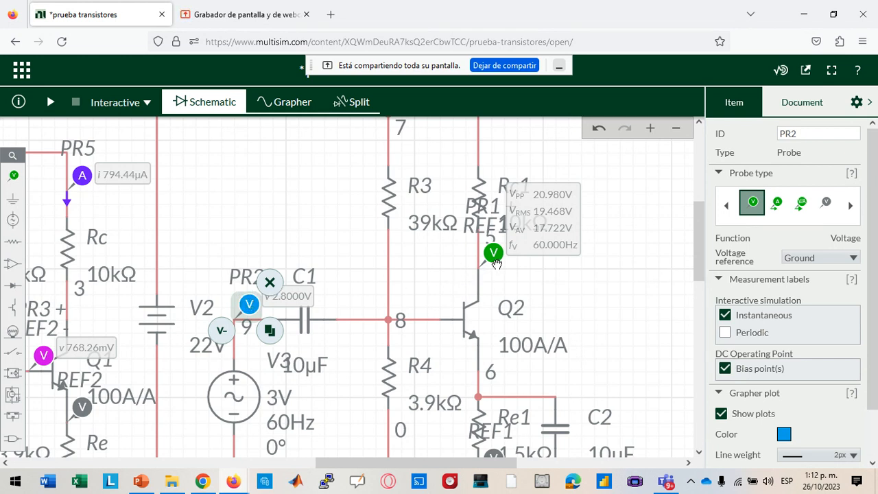
left_click(495, 255)
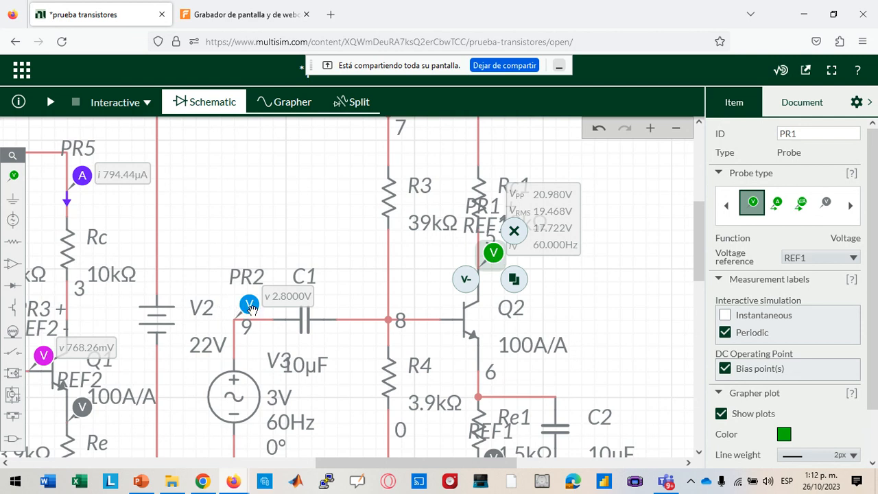
- Set input probe PR2 to show periodic instead of instantaneous measurements, and start the interactive simulation
left_click(249, 306)
left_click(725, 333)
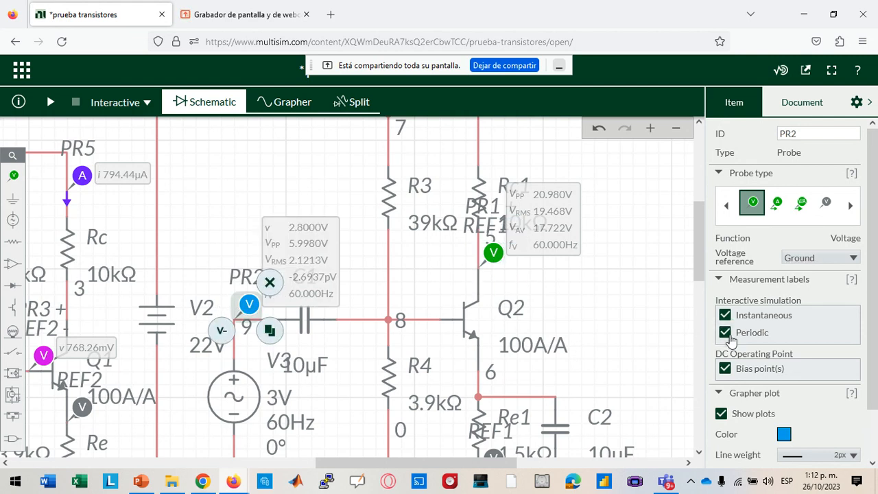
left_click(727, 317)
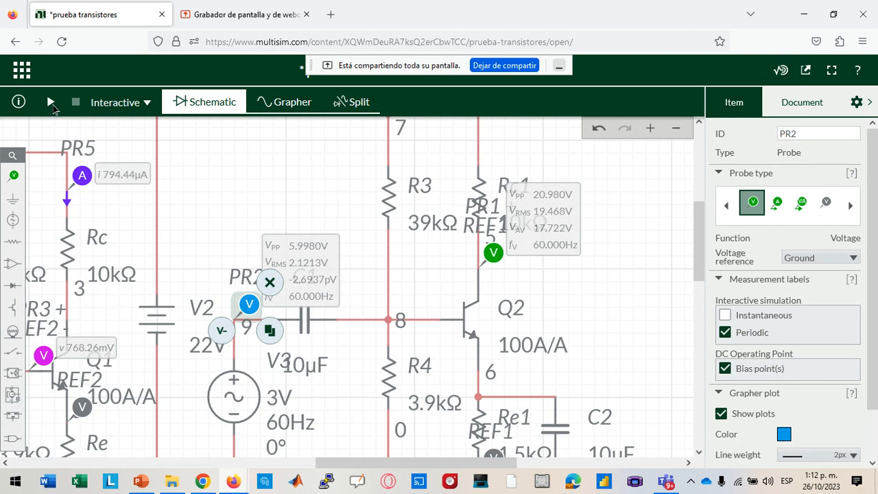
left_click(51, 103)
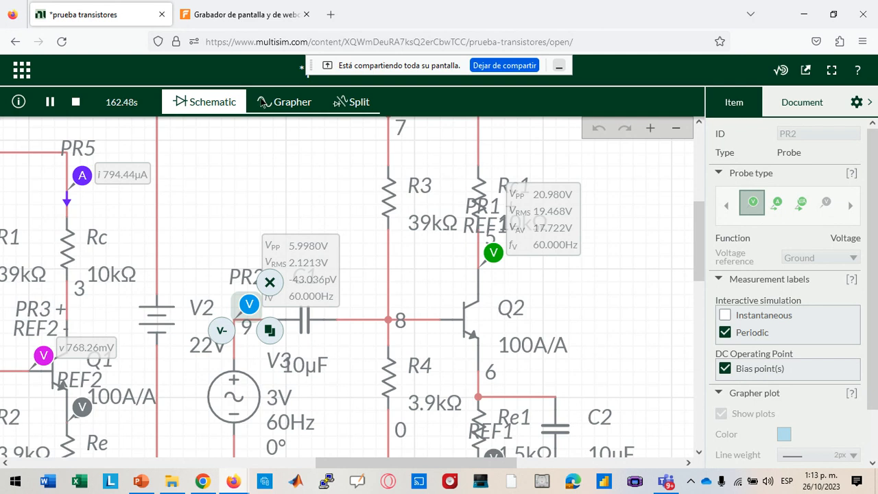
- Compare the input and output waveforms of PR2 and PR1 in the Grapher with their periodic readings on the schematic
left_click(293, 104)
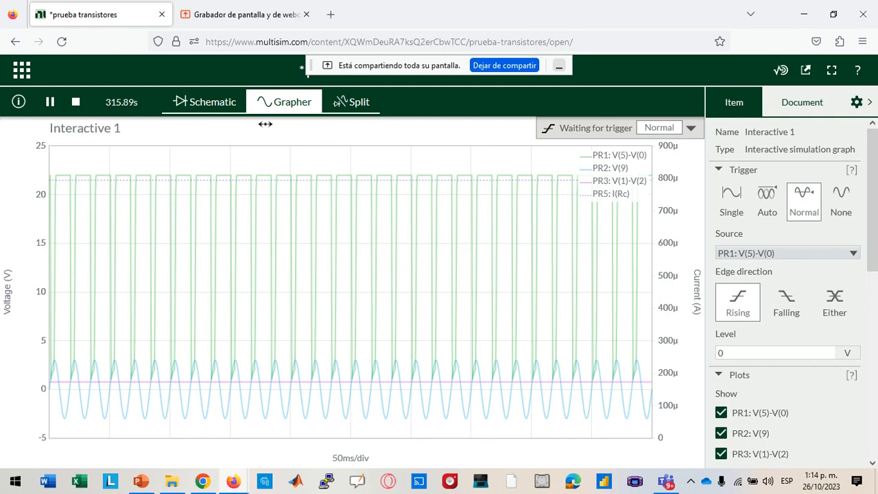
left_click(208, 103)
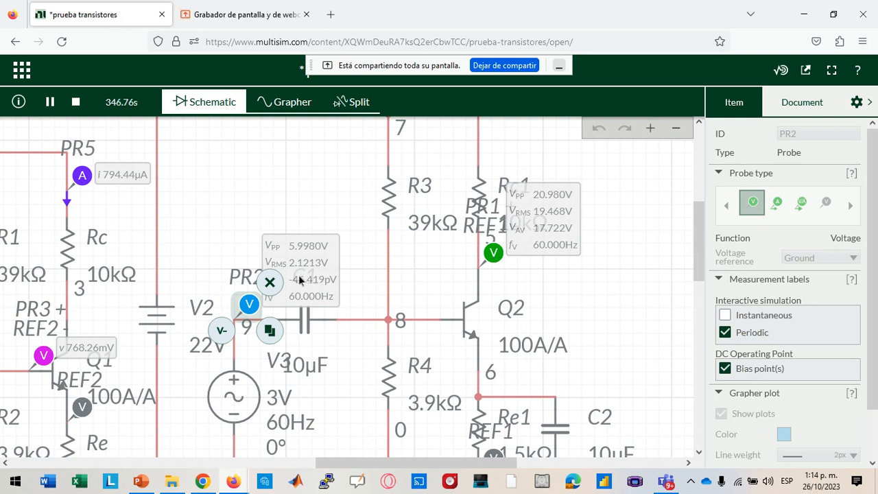
left_click(494, 253)
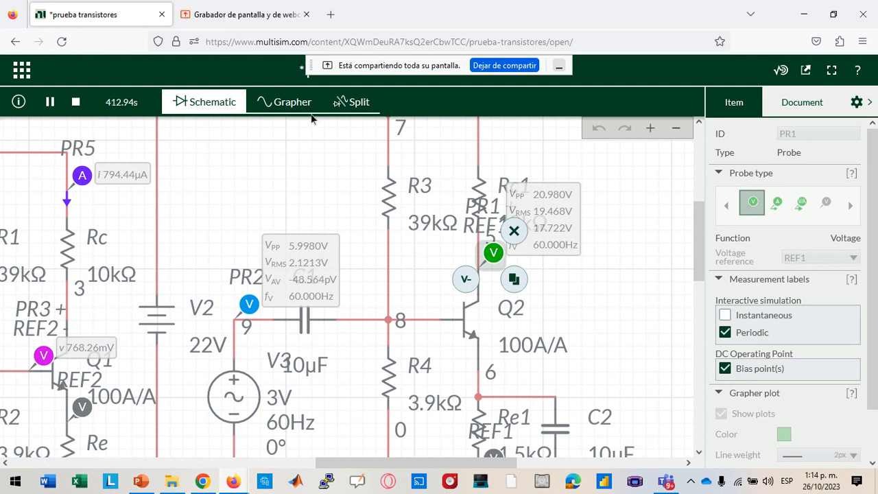
left_click(286, 102)
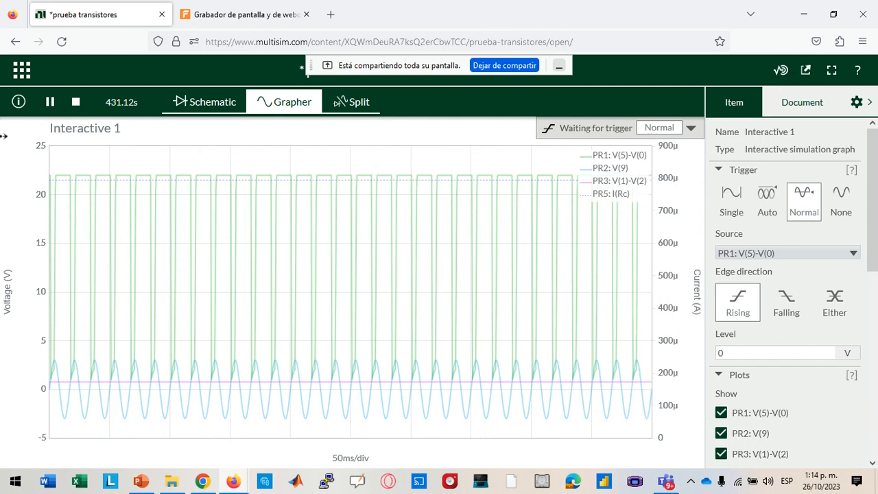
left_click(199, 101)
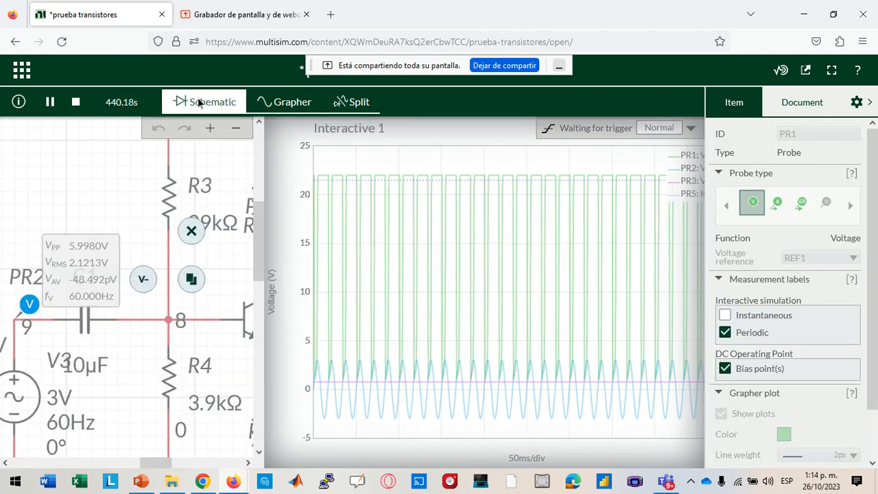